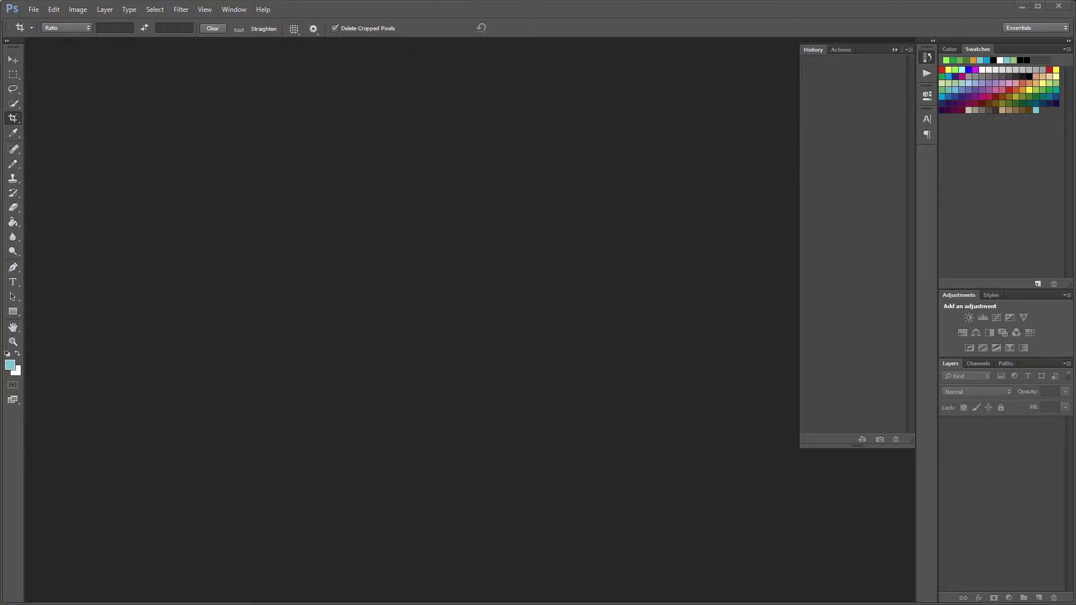
Step: Drag bitrix24_logo.jpg into the Photoshop workspace to open the cloud logo
left_click_drag(155, 237, 235, 227)
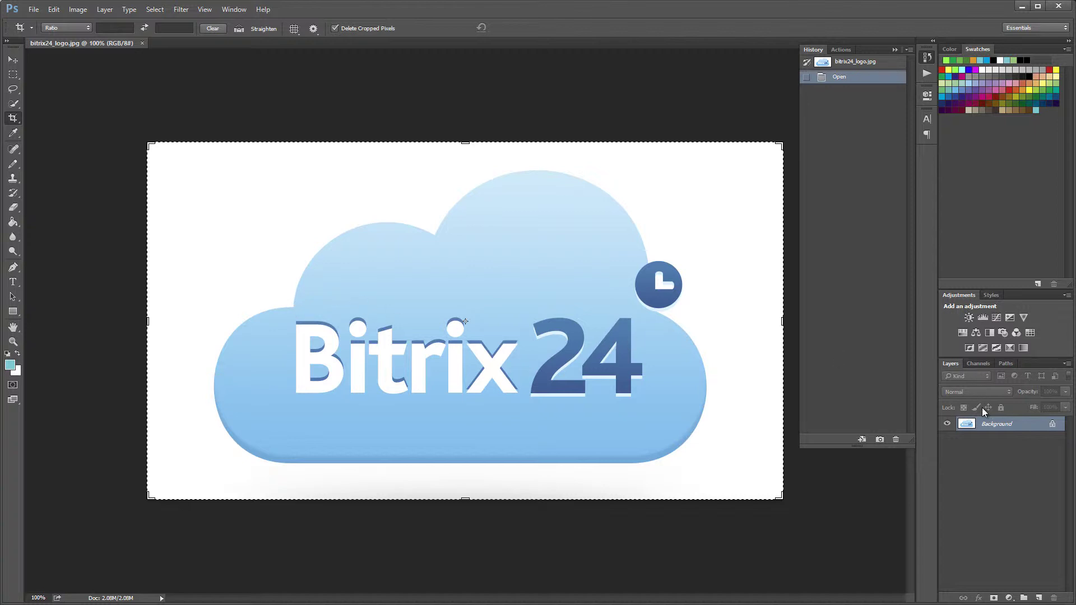
Step: Convert the Background to Layer 0 and duplicate it, then undo by deleting the Make Layer history state
double_click(1015, 427)
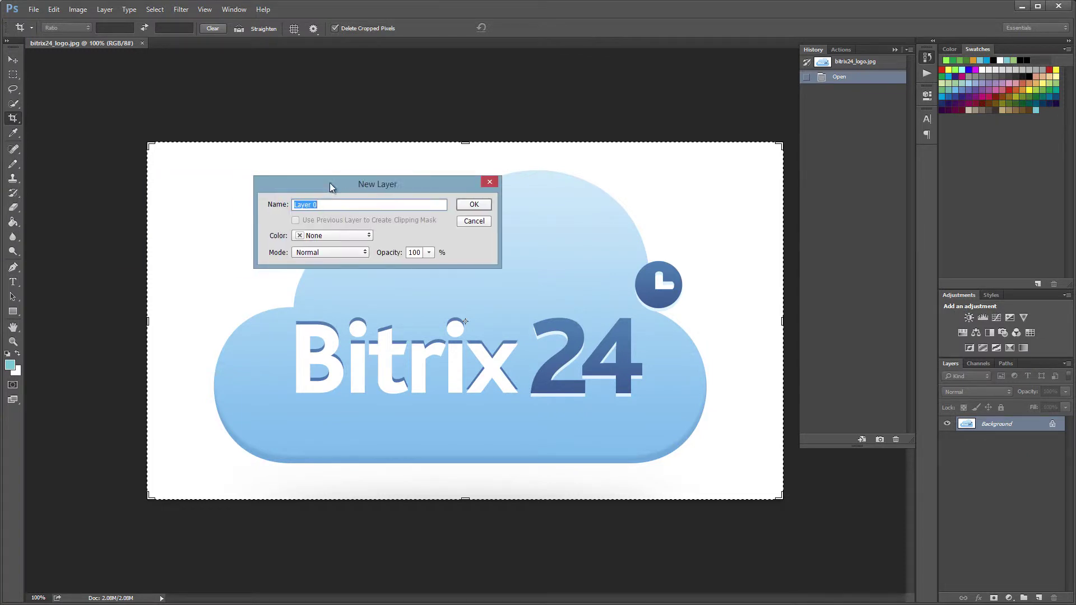
left_click(474, 203)
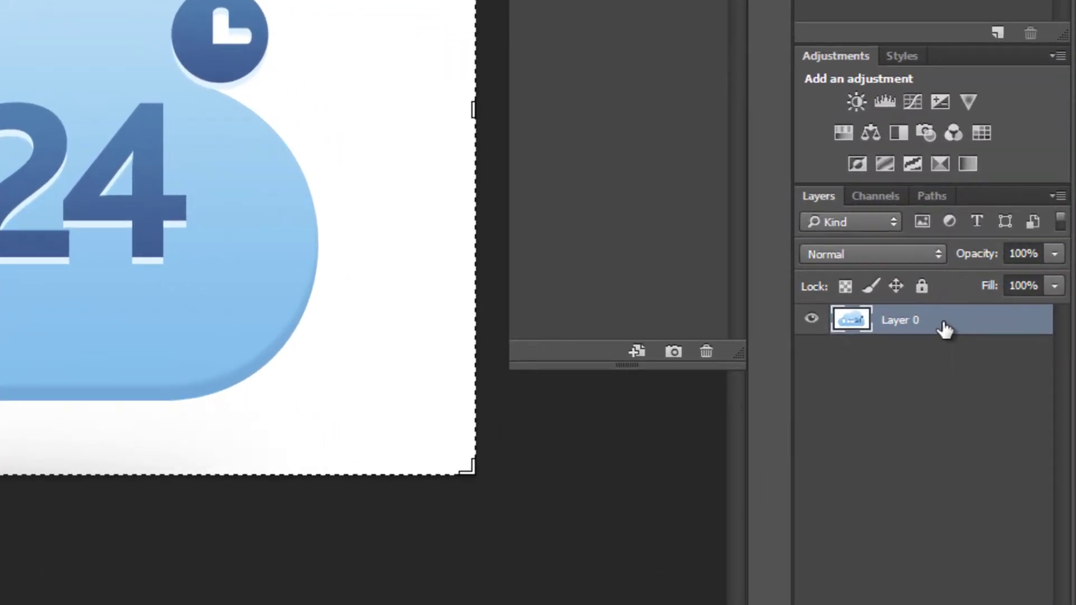
mouse_move(945, 331)
left_mouse_down()
mouse_move(951, 364)
mouse_move(922, 327)
mouse_move(953, 328)
left_mouse_up()
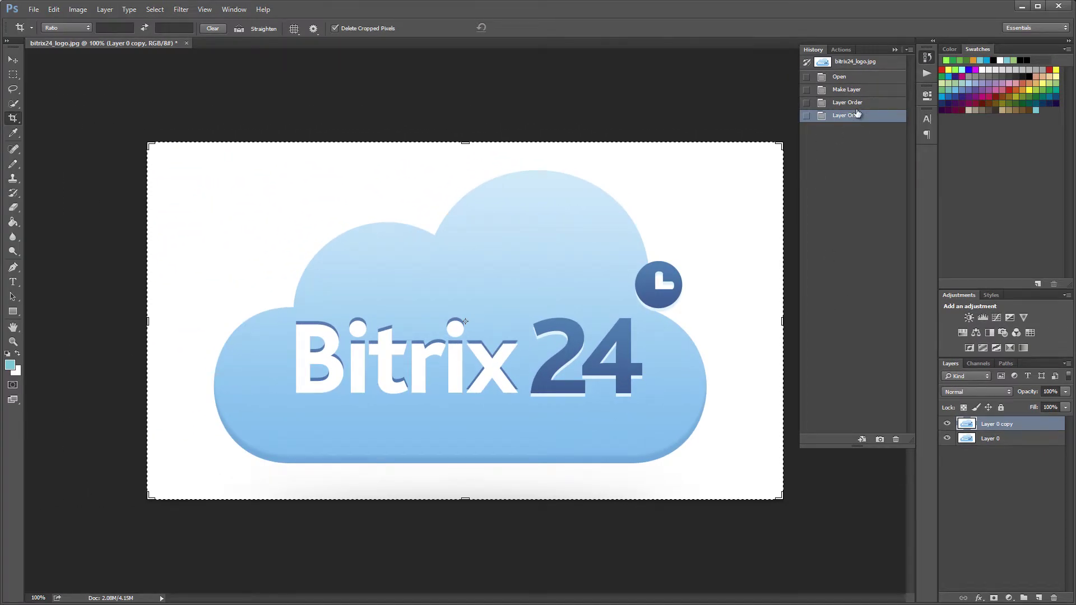
left_click(847, 103)
left_click(848, 90)
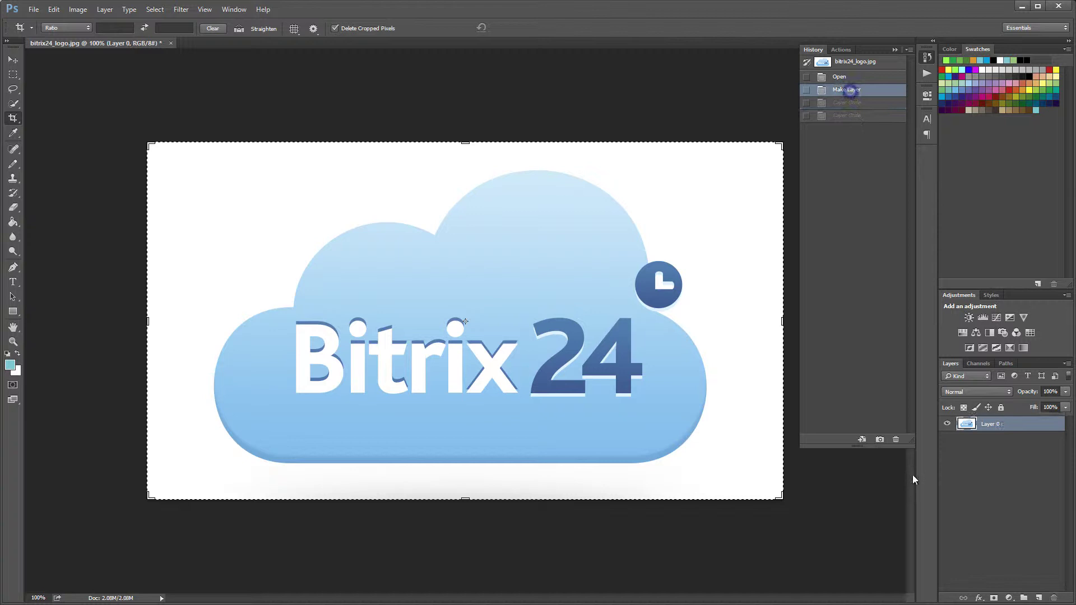
left_click(896, 440)
left_click(513, 232)
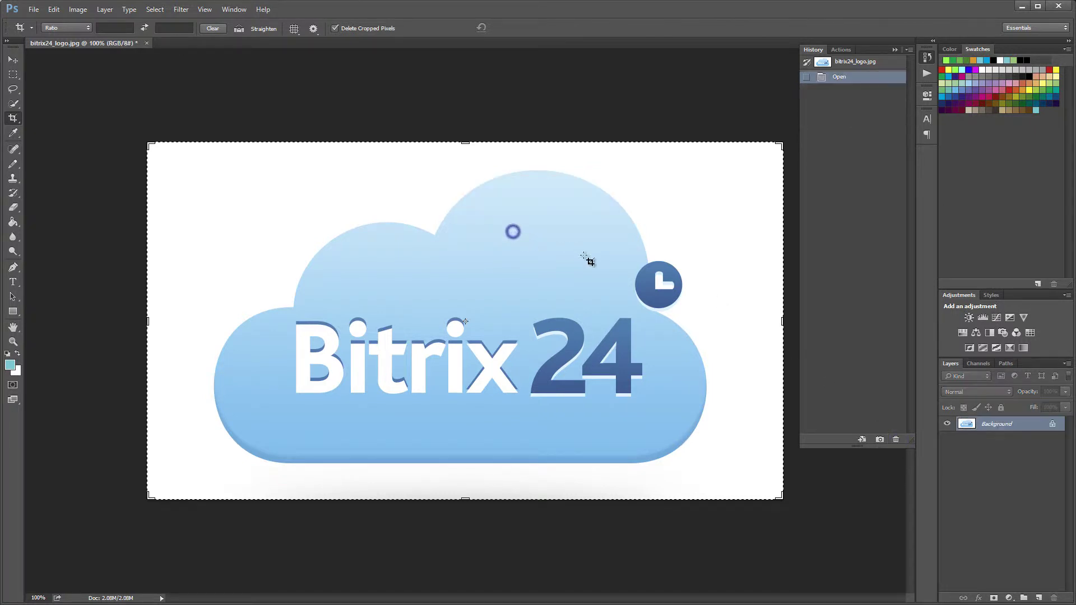
Step: Convert the Background to Layer 0 again and duplicate it with Ctrl+J as Layer 0 copy
left_click(1017, 427)
double_click(1018, 427)
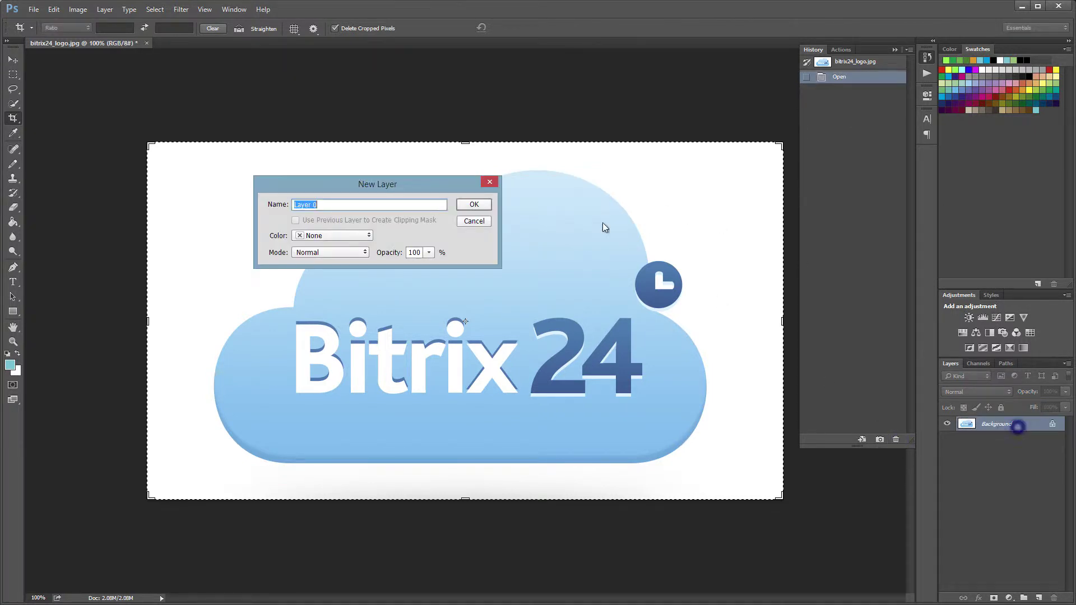
left_click(473, 204)
left_click(1011, 425)
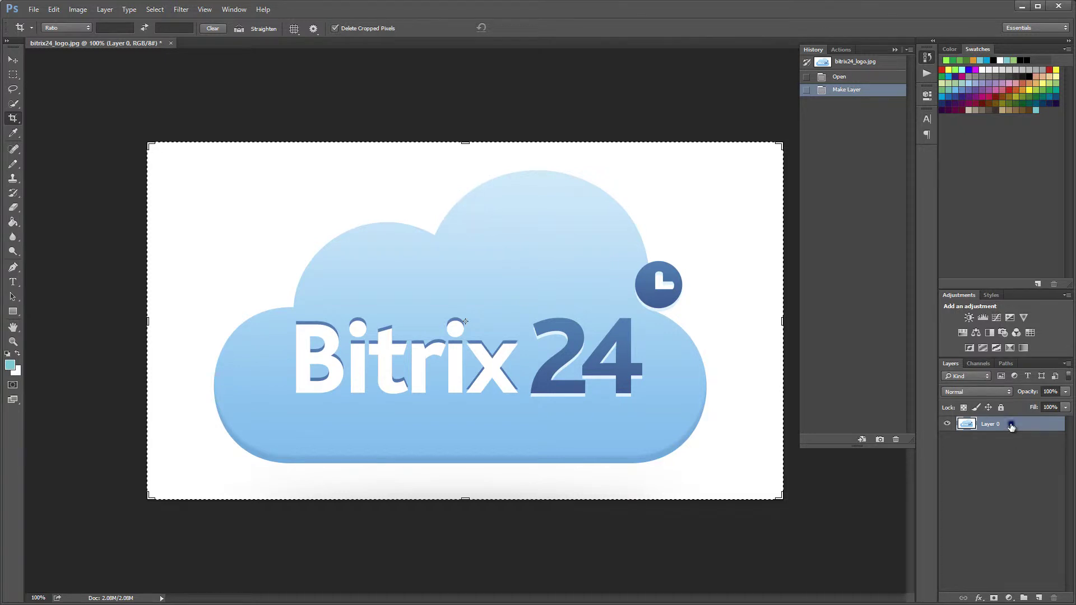
key("ctrl+j")
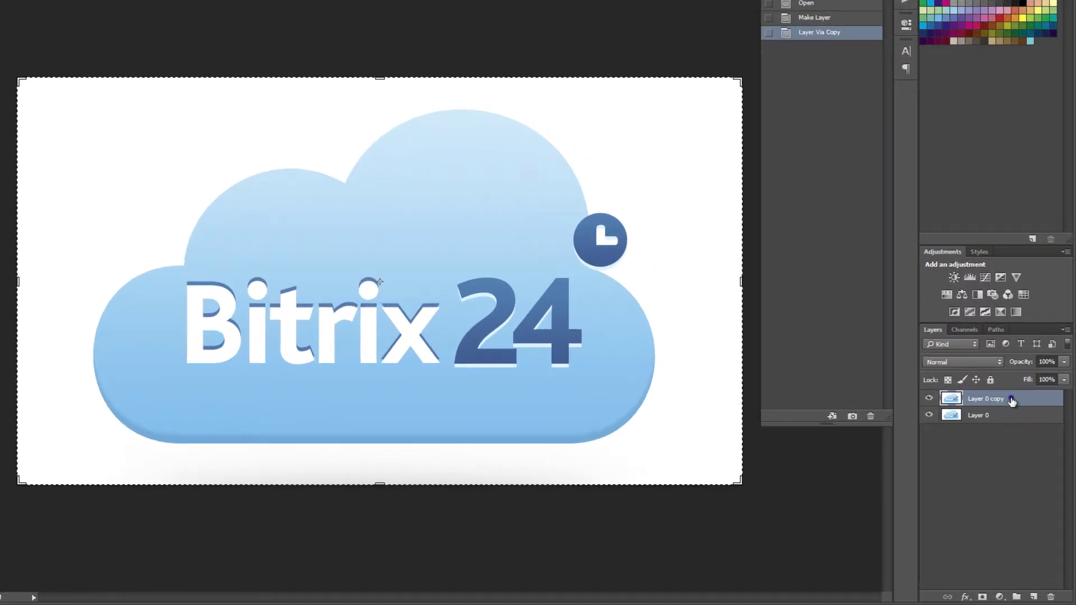
Step: Invert Layer 0 copy to an orange-on-black logo with Ctrl+I, then hide it
left_click(1020, 426)
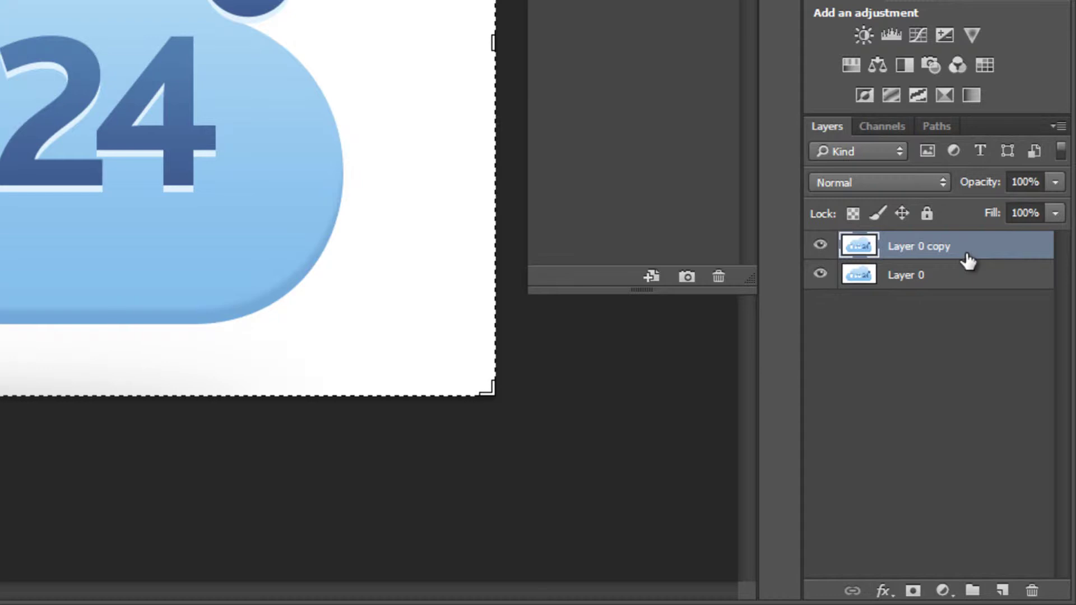
key("ctrl+i")
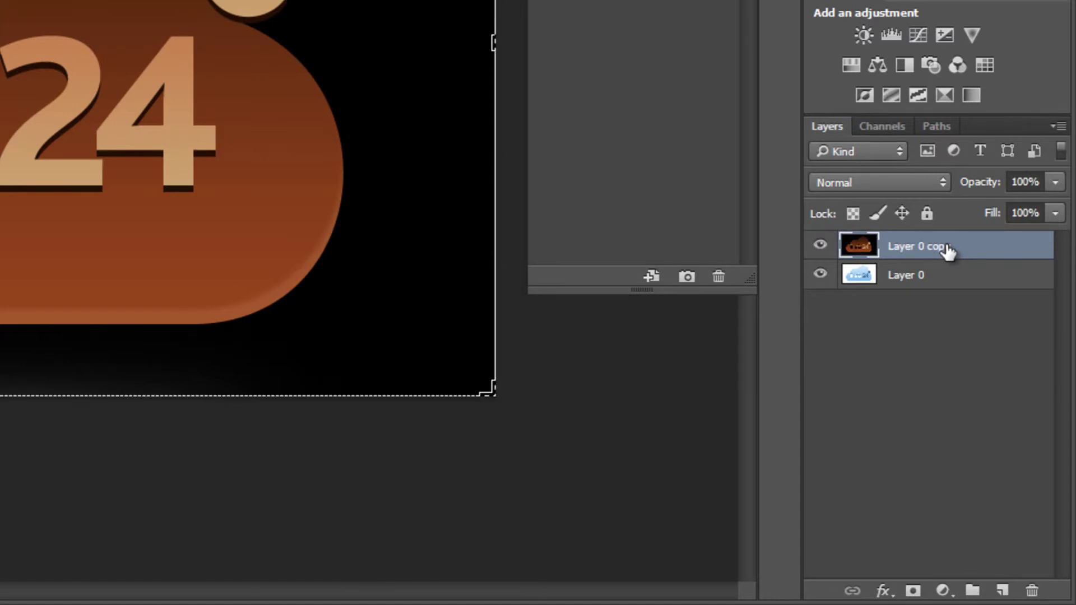
left_click(821, 246)
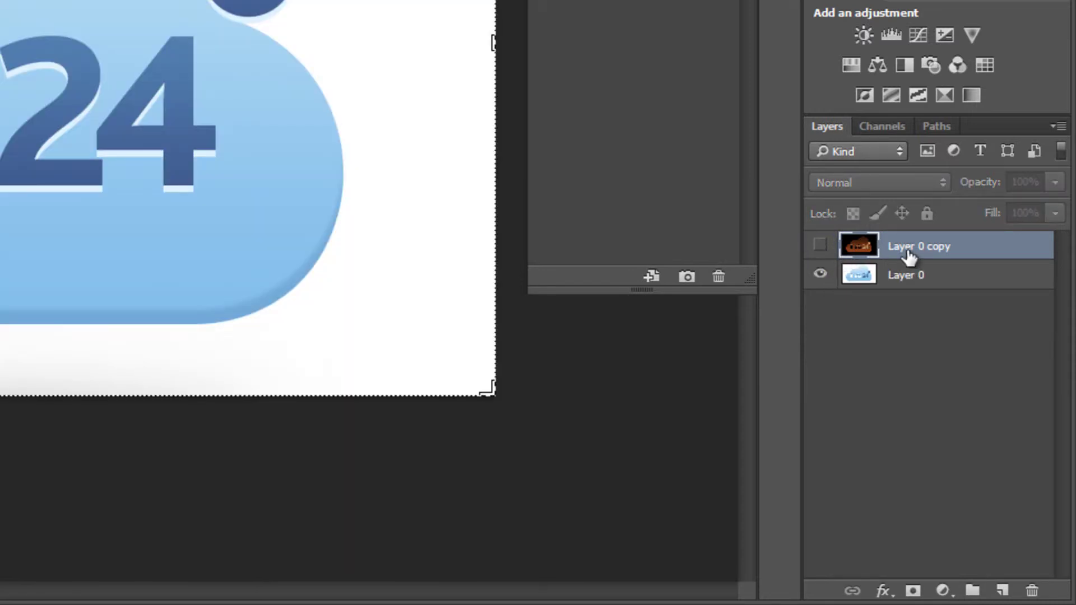
Step: Add a layer mask to Layer 0, paste the inverted logo into it, and return to the layer image
left_click(952, 280)
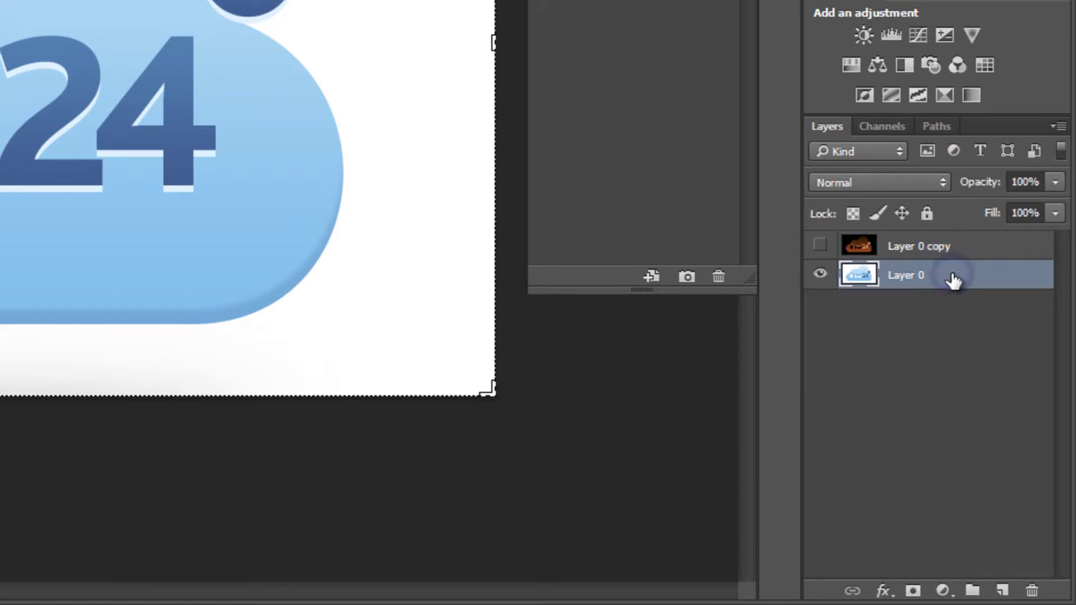
left_click(913, 592)
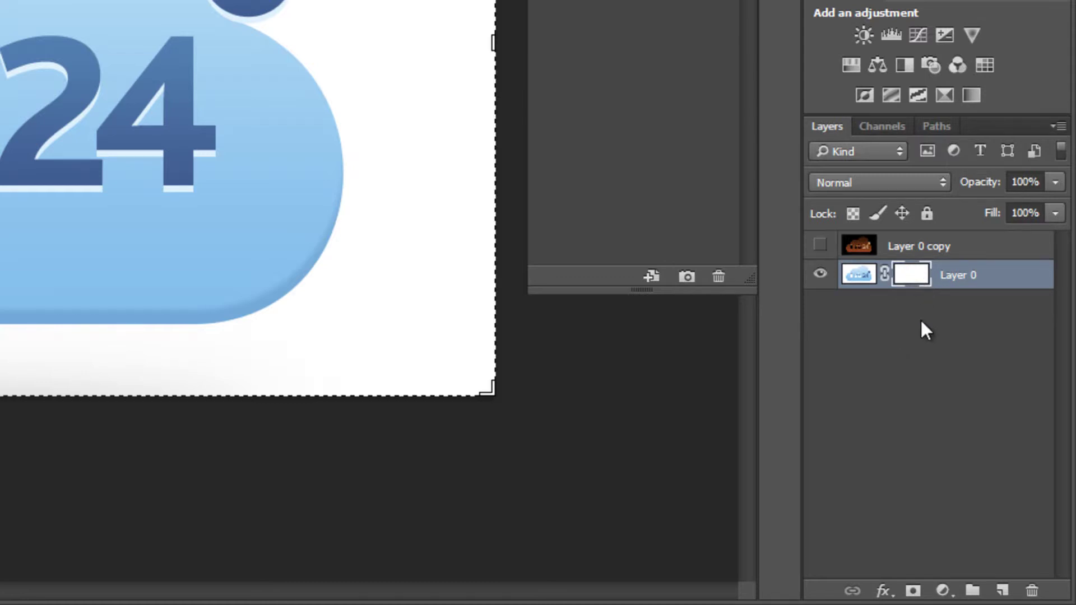
left_click(911, 275, "alt")
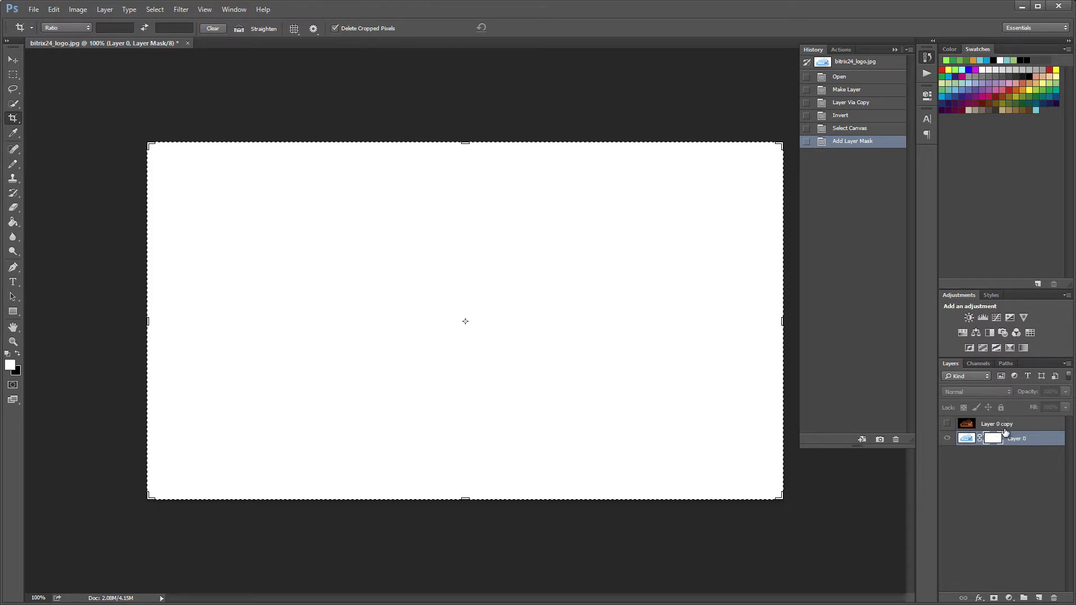
key("ctrl+v")
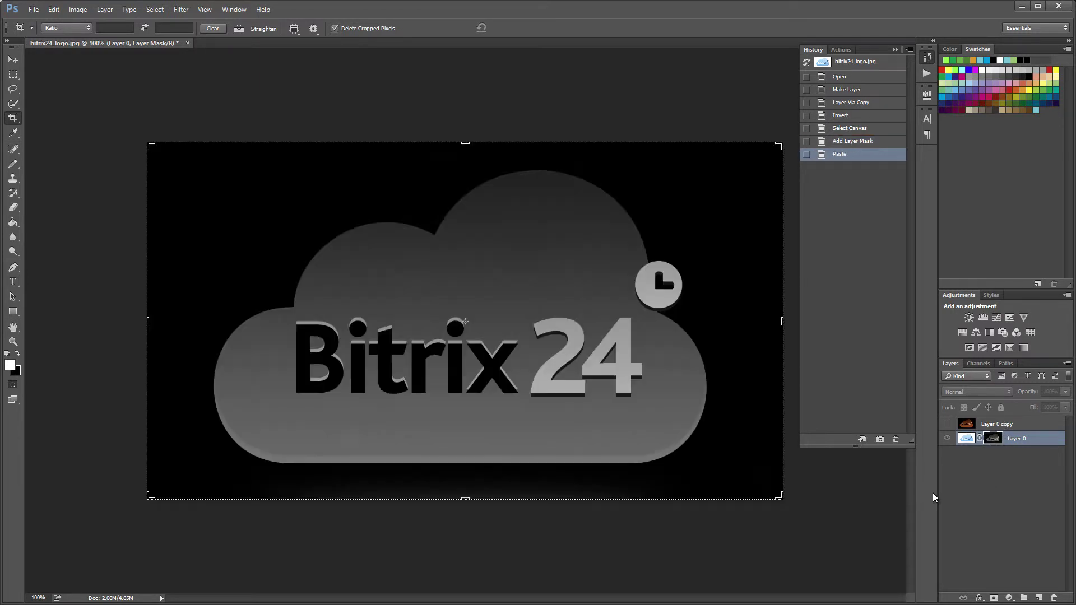
left_click(965, 442)
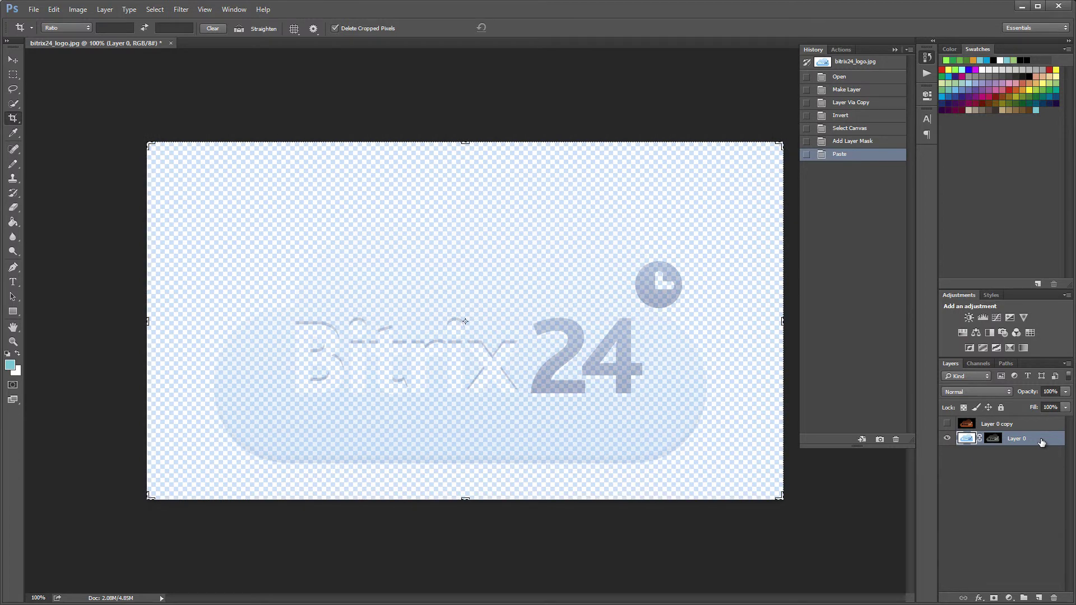
Step: Duplicate the masked layer repeatedly, creating Layer 0 copy 2 through Layer 0 copy 11
left_click_drag(1041, 442, 1023, 539)
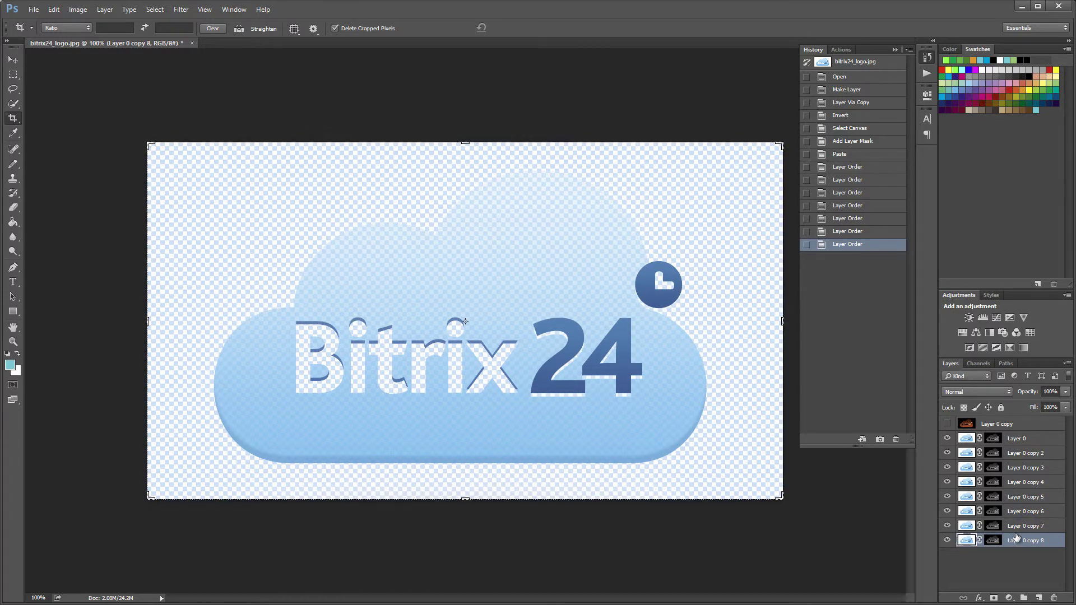
left_click_drag(1032, 542, 1024, 585)
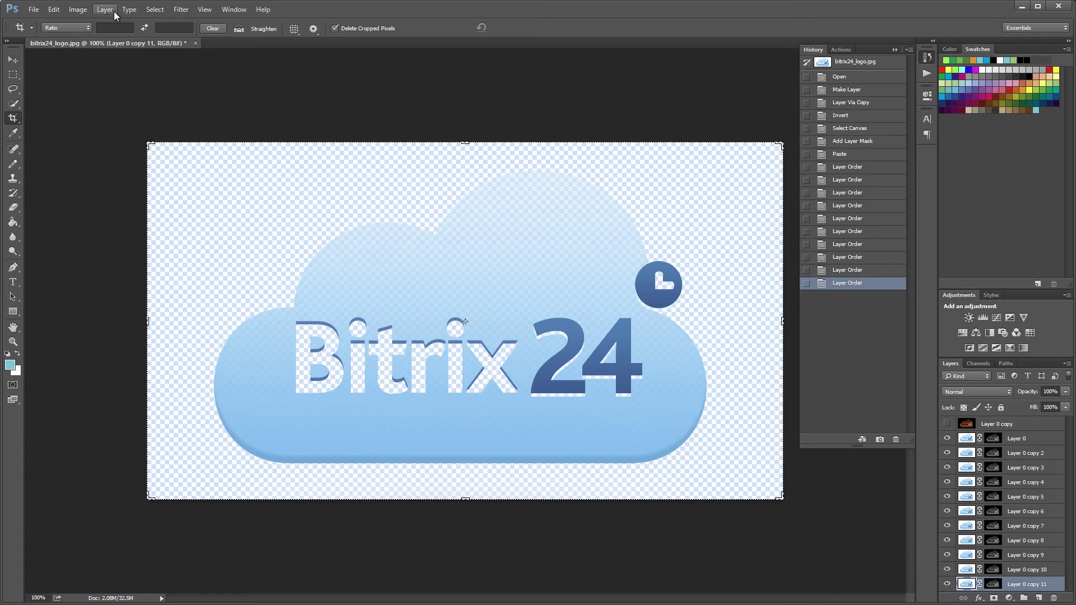
Step: In an enlarged Save for Web dialog, choose PNG-24 with transparency and pan the logo preview
left_click(33, 10)
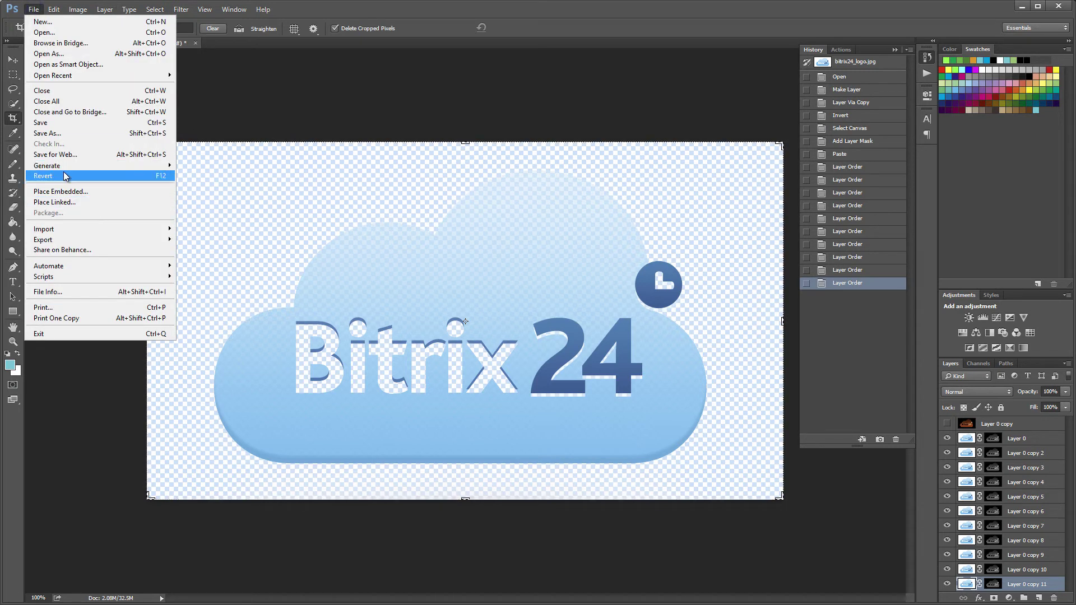
key("Escape")
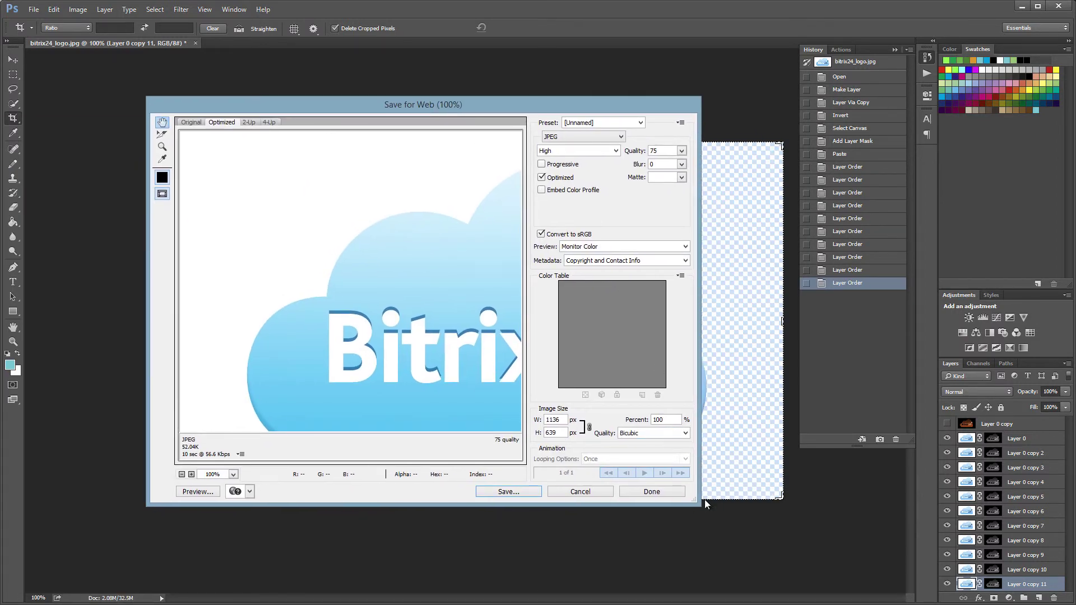
left_click_drag(704, 500, 921, 492)
left_click(793, 141)
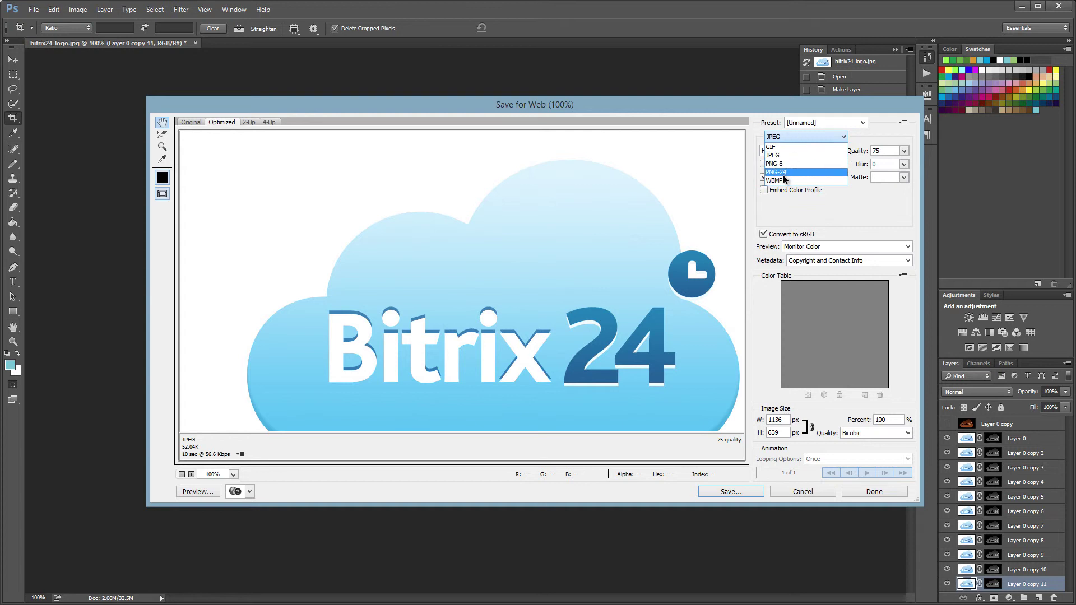
left_click(785, 172)
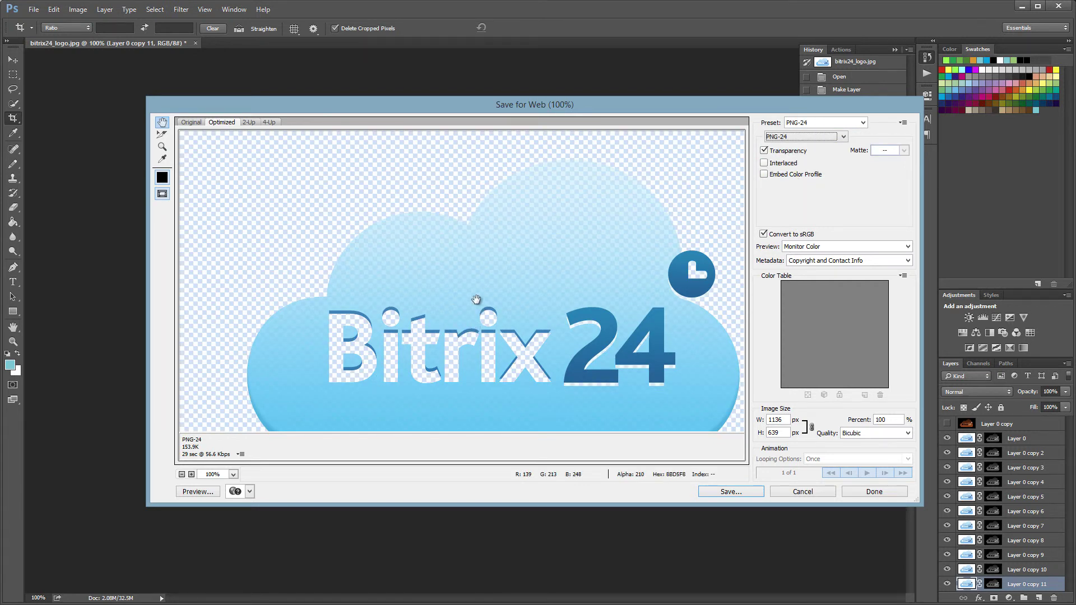
left_click_drag(540, 310, 404, 190)
left_click_drag(364, 156, 527, 277)
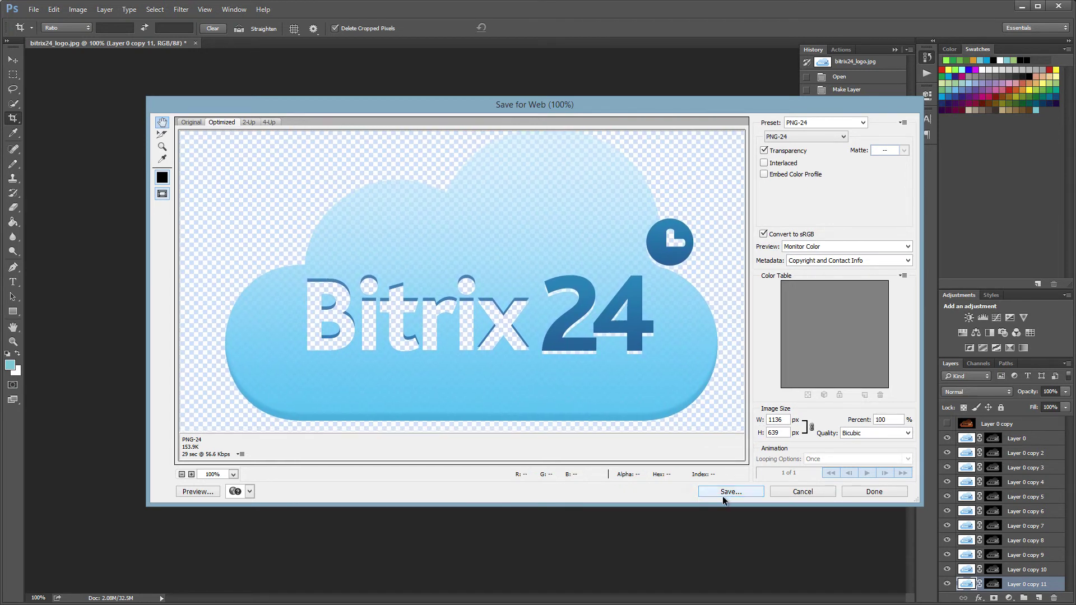